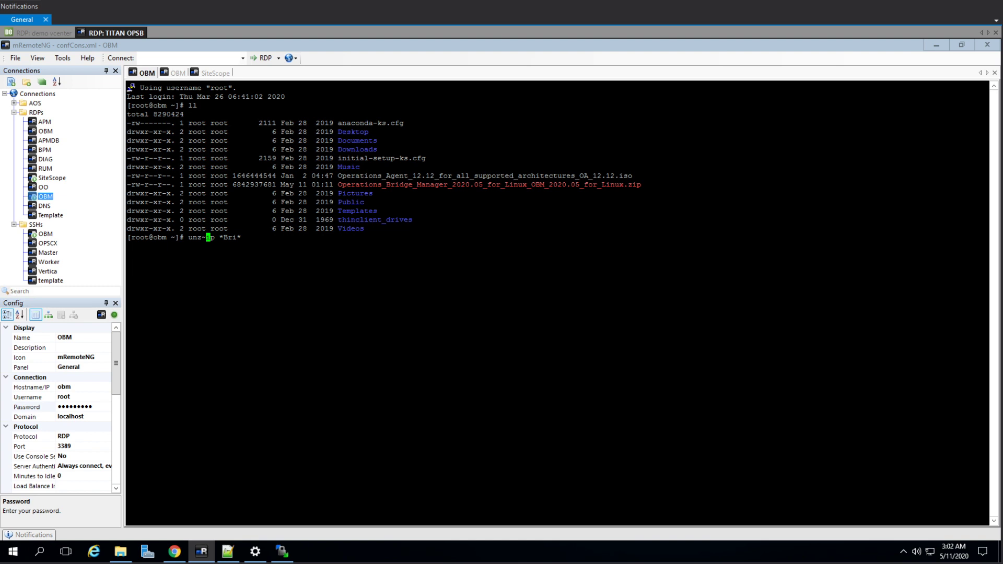
Correct the command to 'unzip *Bri*.zip -d OBM' and run it to extract the archive.
{"action": "key", "text": "Right"}
{"action": "key", "text": "Right"}
{"action": "key", "text": "Right"}
{"action": "key", "text": "Right"}
{"action": "key", "text": "Right"}
{"action": "key", "text": "Right"}
{"action": "key", "text": "Right"}
{"action": "key", "text": "Right"}
{"action": "key", "text": "BackSpace"}
{"action": "type", "text": ".zip"}
{"action": "key", "text": "Left"}
{"action": "key", "text": "Left"}
{"action": "key", "text": "Left"}
{"action": "key", "text": "Left"}
{"action": "key", "text": "Left"}
{"action": "key", "text": "Left"}
{"action": "key", "text": "Left"}
{"action": "key", "text": "Left"}
{"action": "key", "text": "Left"}
{"action": "key", "text": "Left"}
{"action": "key", "text": "Left"}
{"action": "key", "text": "Left"}
{"action": "key", "text": "Left"}
{"action": "key", "text": "BackSpace"}
{"action": "key", "text": "Right"}
{"action": "key", "text": "Right"}
{"action": "key", "text": "Right"}
{"action": "key", "text": "Right"}
{"action": "key", "text": "Right"}
{"action": "key", "text": "Right"}
{"action": "key", "text": "Right"}
{"action": "key", "text": "Right"}
{"action": "key", "text": "Right"}
{"action": "key", "text": "Right"}
{"action": "key", "text": "Right"}
{"action": "key", "text": "Right"}
{"action": "key", "text": "Right"}
{"action": "type", "text": "-d OBM"}
{"action": "key", "text": "Return"}
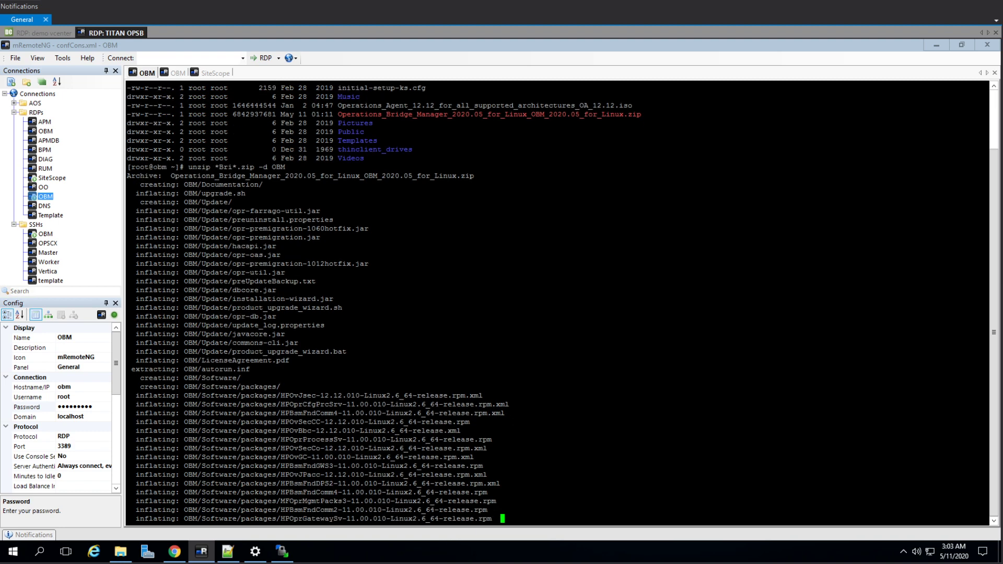
On the CentOS remote desktop, launch Terminal from Applications and maximize its window.
{"action": "left_click", "coordinate": [172, 76]}
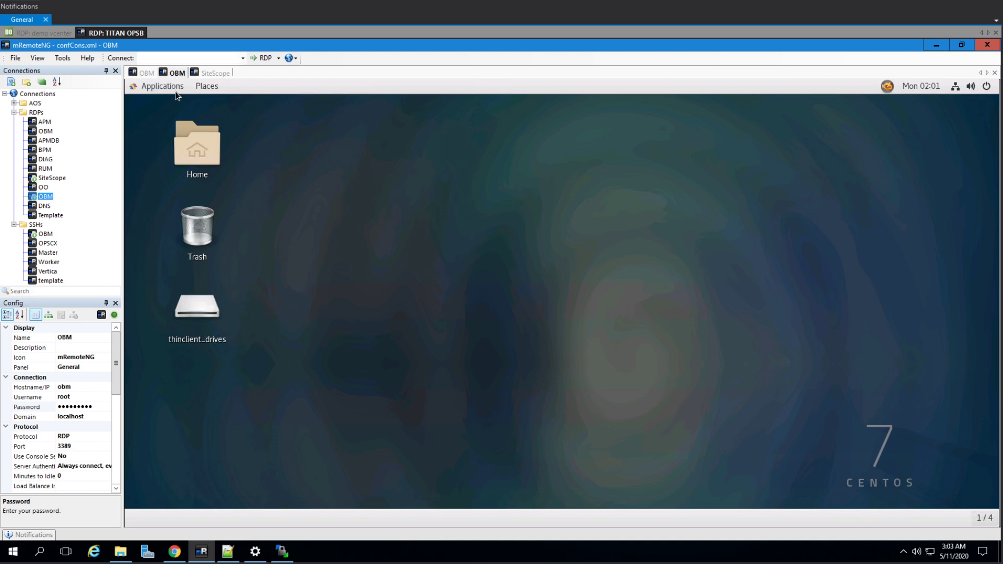
{"action": "left_click", "coordinate": [176, 93]}
{"action": "left_click", "coordinate": [291, 219]}
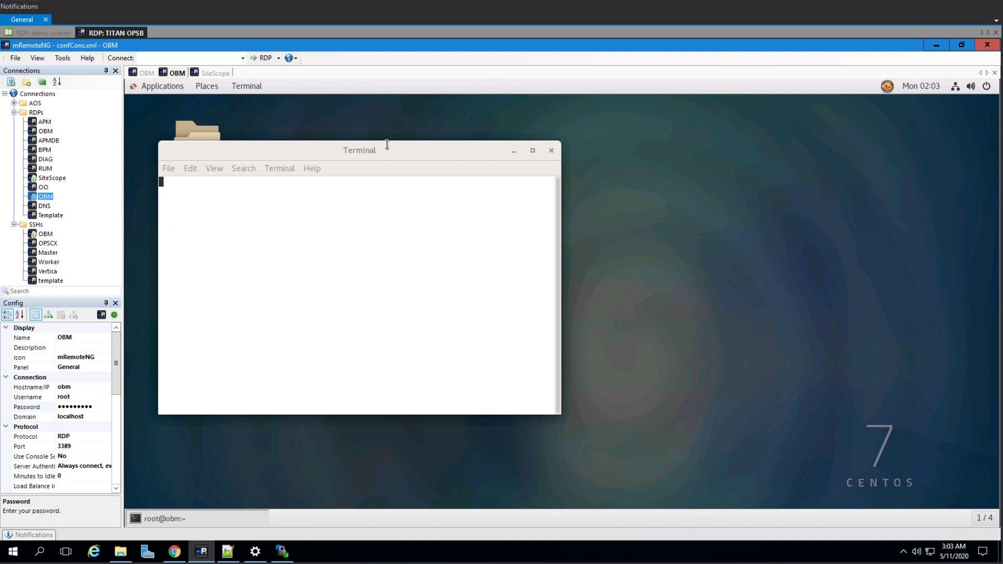
{"action": "double_click", "coordinate": [411, 155]}
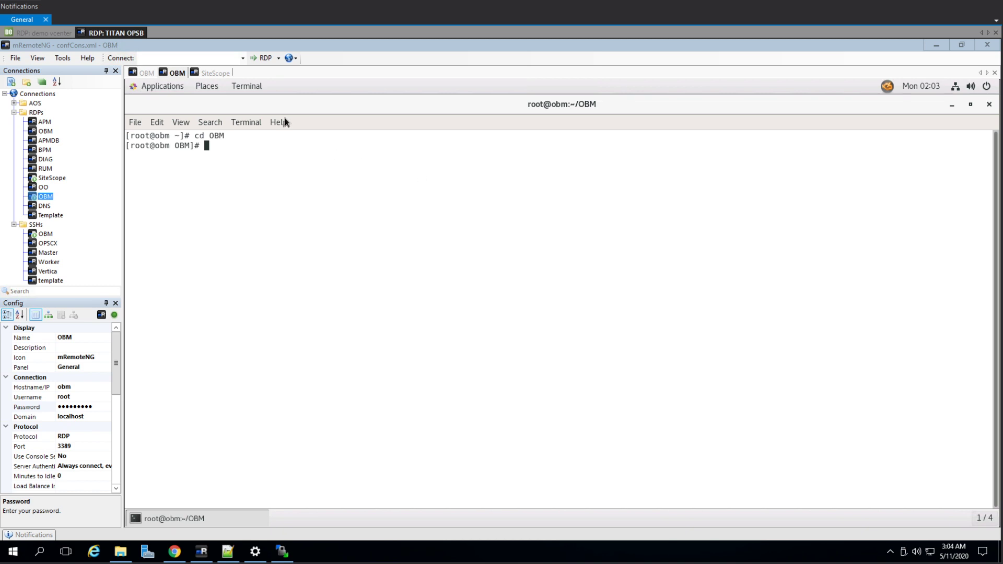
Check the unzip output in the SSH session, then return to the CentOS terminal.
{"action": "left_click", "coordinate": [275, 150]}
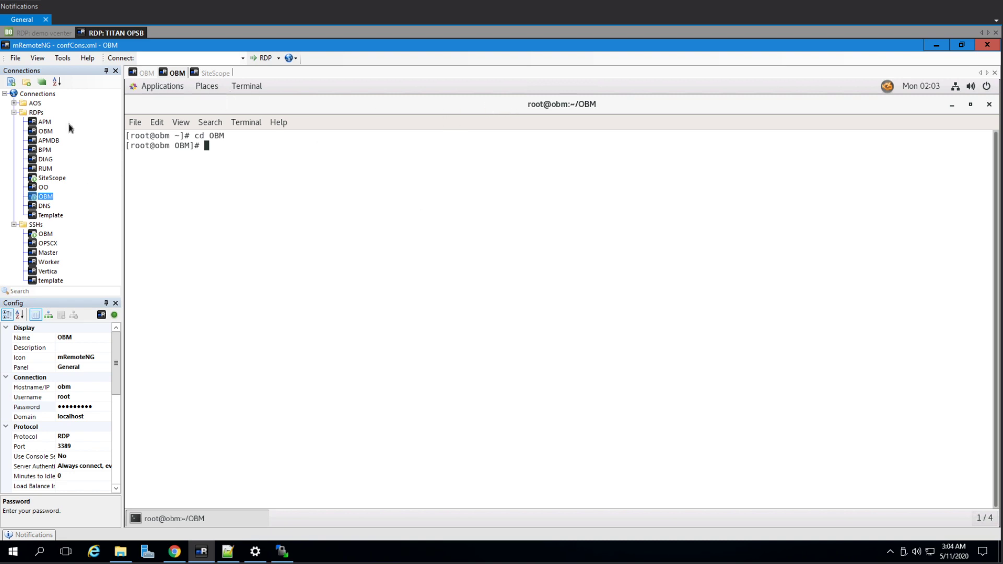
{"action": "left_click", "coordinate": [144, 73]}
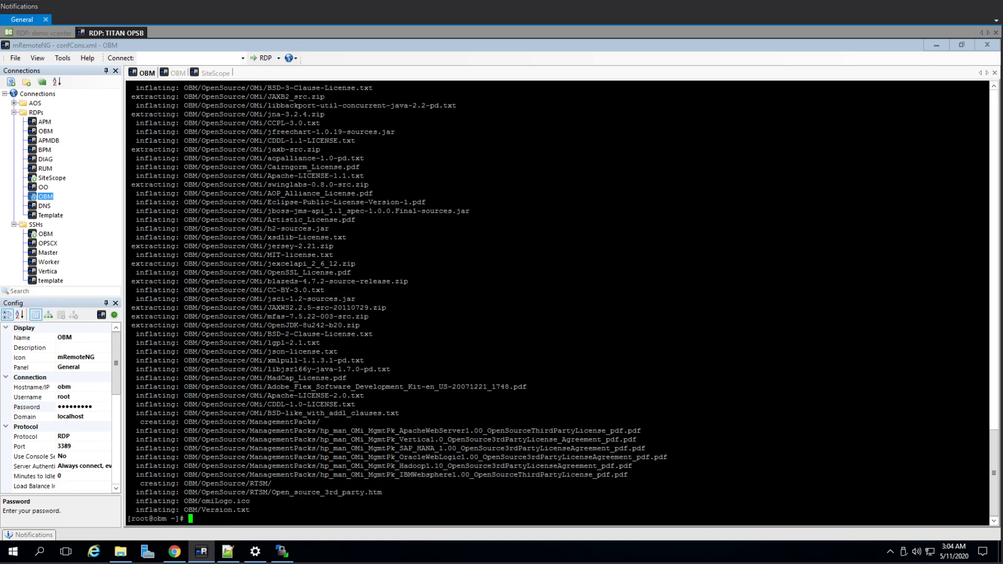
{"action": "left_click", "coordinate": [176, 73]}
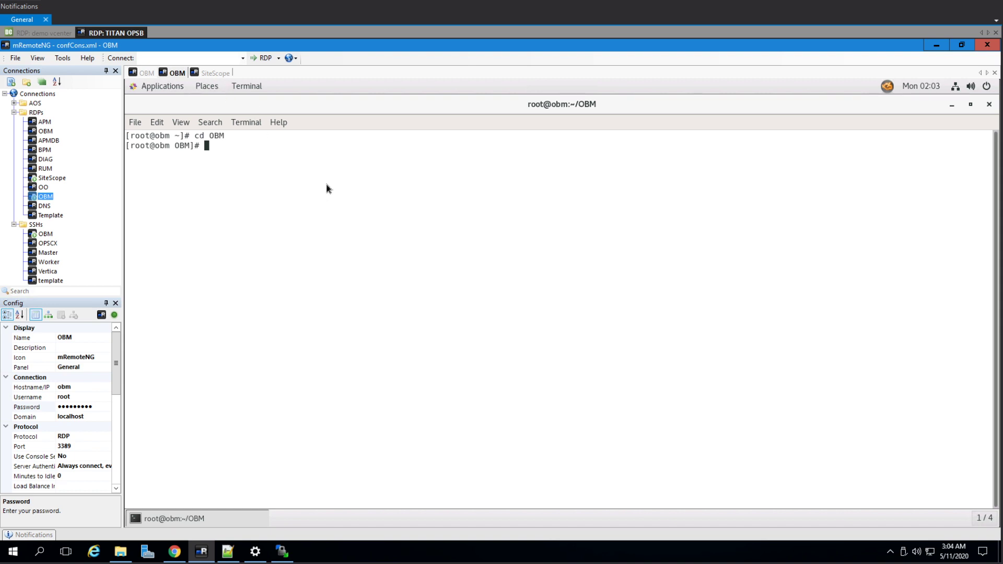
Run ./install.sh from the OBM directory and confirm English as the installer language.
{"action": "type", "text": "./inst"}
{"action": "key", "text": "Tab"}
{"action": "key", "text": "Return"}
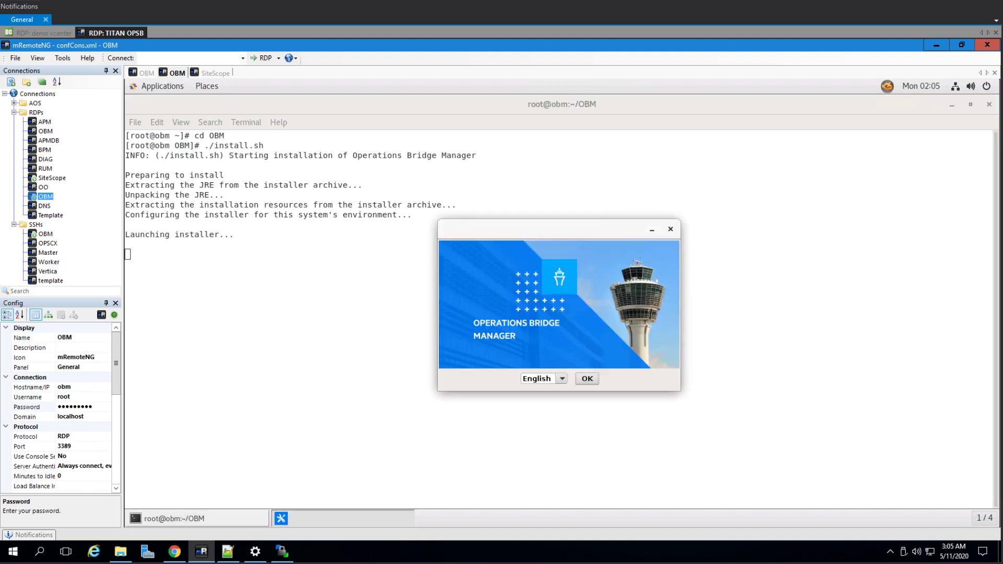
{"action": "left_click", "coordinate": [587, 380]}
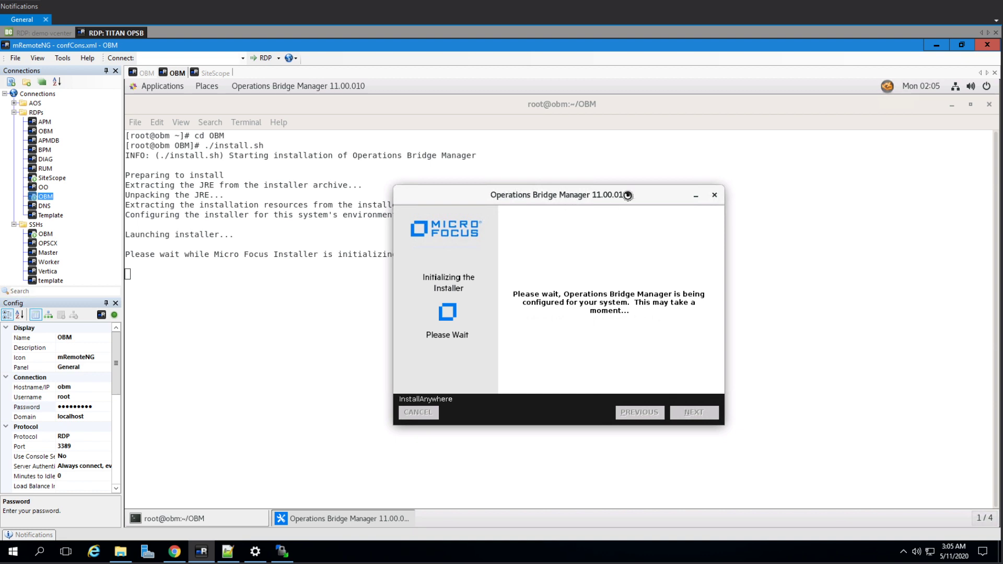
Accept the license terms, keep Single Server, and pass the product requirement checks.
{"action": "left_click_drag", "start_coordinate": [638, 198], "coordinate": [544, 160]}
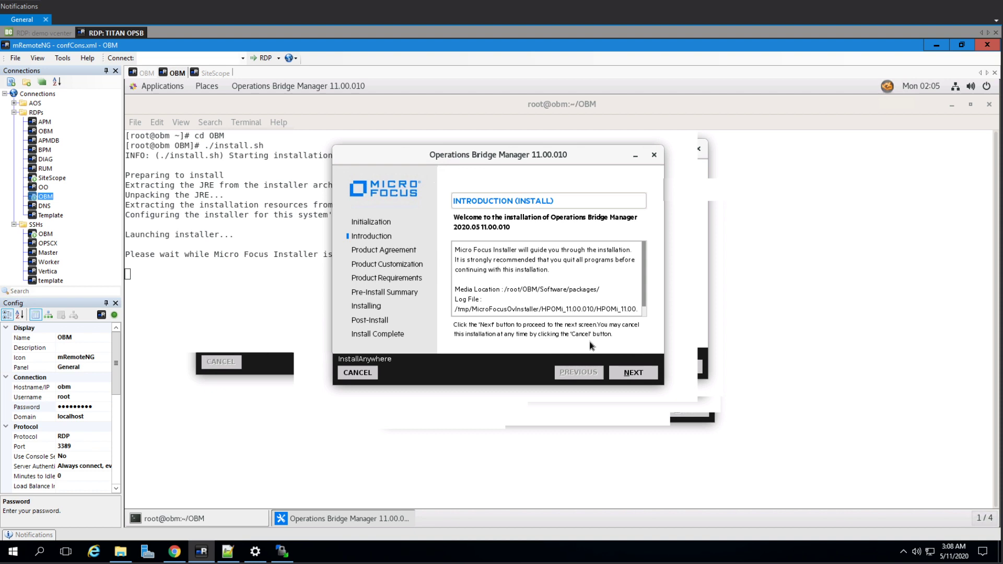
{"action": "key", "text": "Return"}
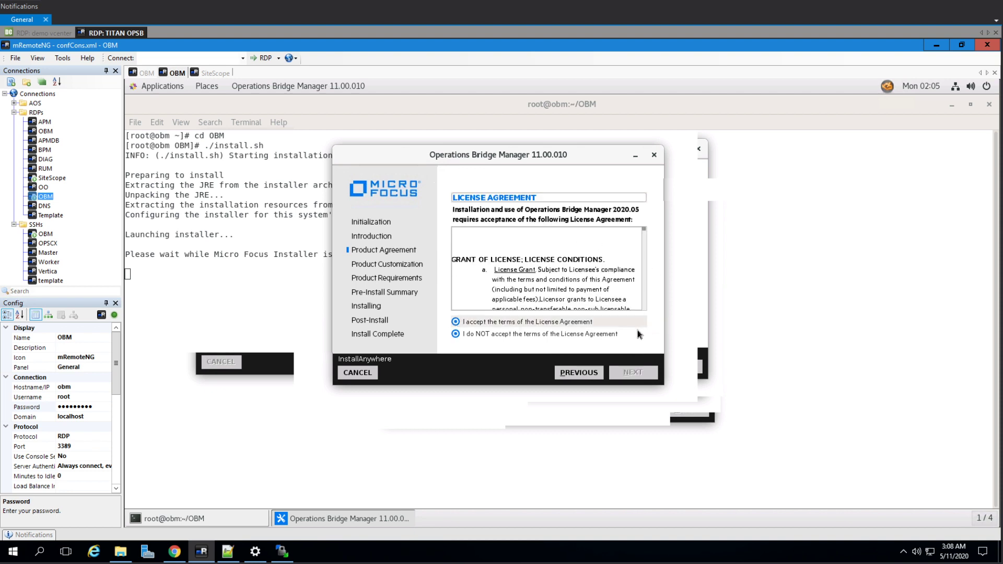
{"action": "key", "text": "Up"}
{"action": "left_click", "coordinate": [635, 372]}
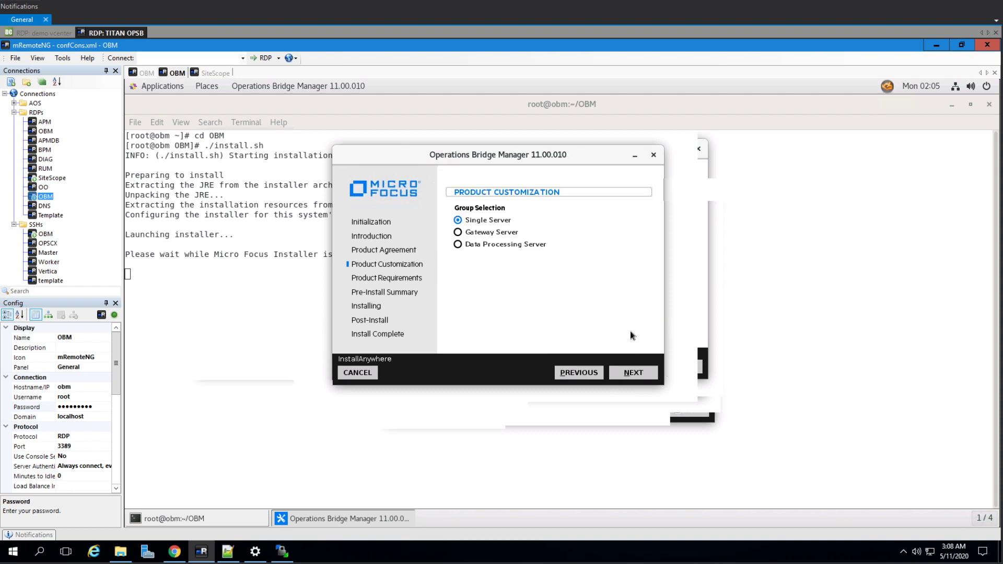
{"action": "left_click", "coordinate": [635, 374]}
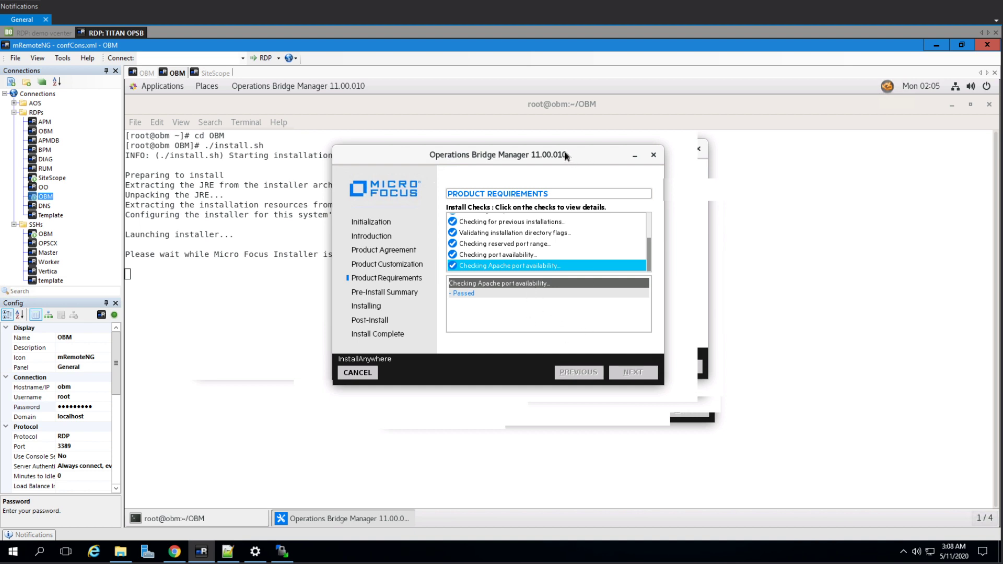
{"action": "left_click_drag", "start_coordinate": [565, 155], "coordinate": [608, 154]}
{"action": "left_click", "coordinate": [676, 372]}
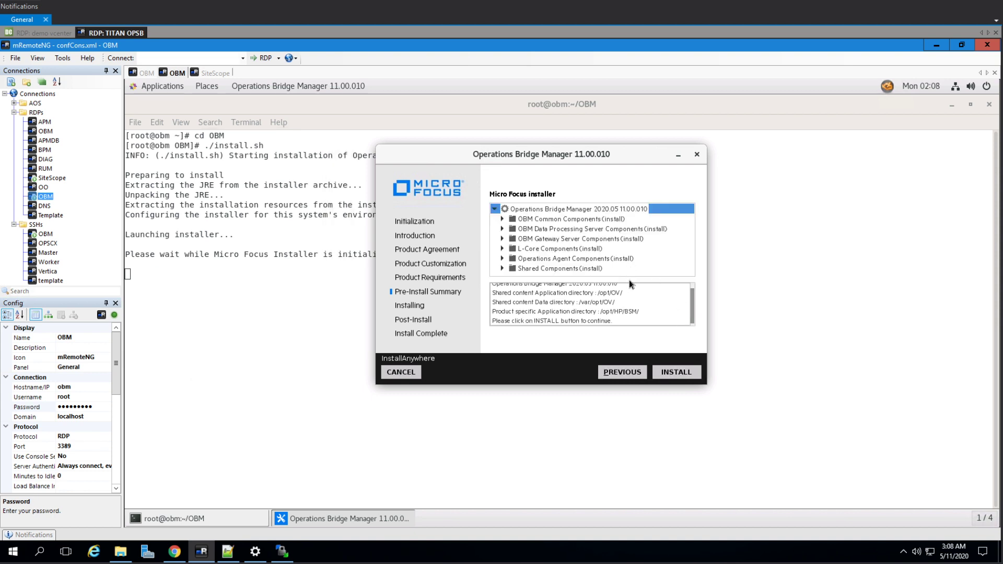
Start the installation from the Pre-Install Summary and let it run to Next Steps.
{"action": "left_click", "coordinate": [679, 372]}
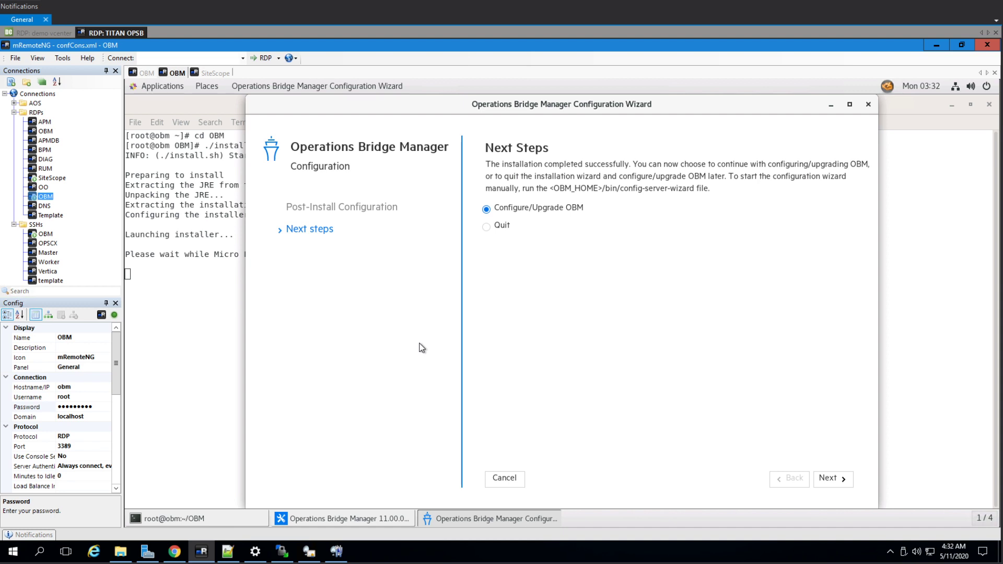
Continue with Configure/Upgrade OBM and keep Custom configuration/upgrade.
{"action": "left_click", "coordinate": [828, 479]}
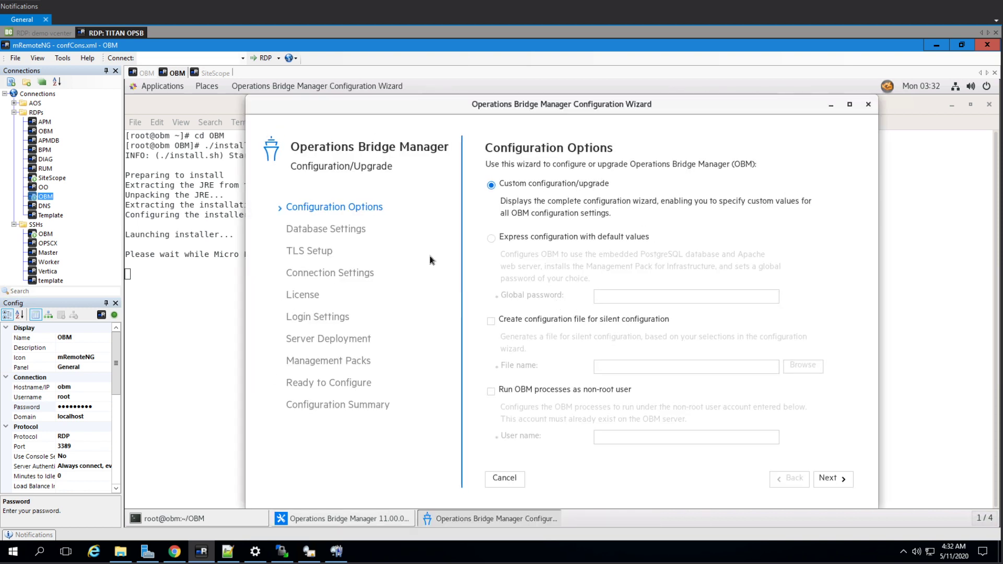
{"action": "left_click", "coordinate": [827, 479]}
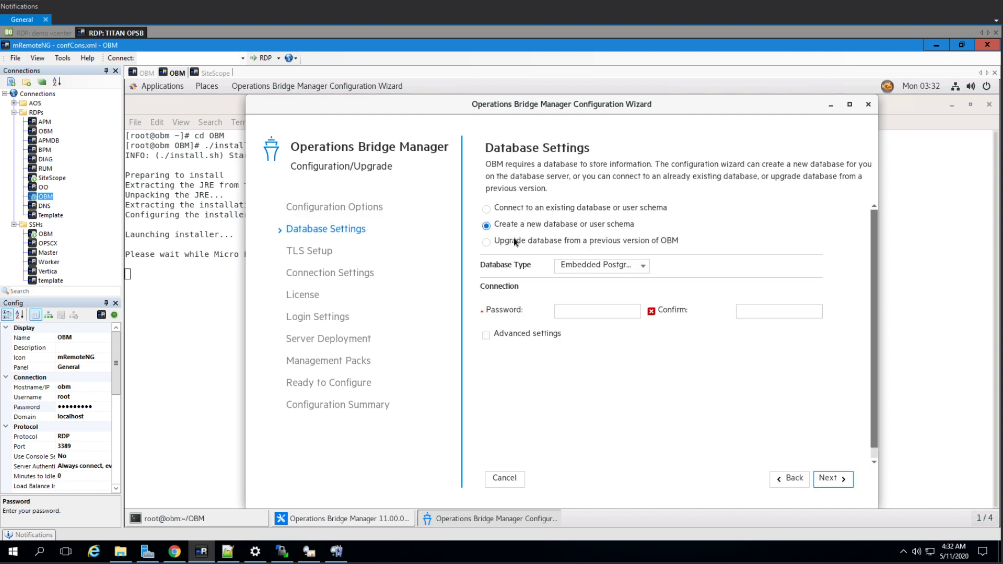
Enter the embedded database password in both the Password and Confirm fields.
{"action": "left_click", "coordinate": [585, 314]}
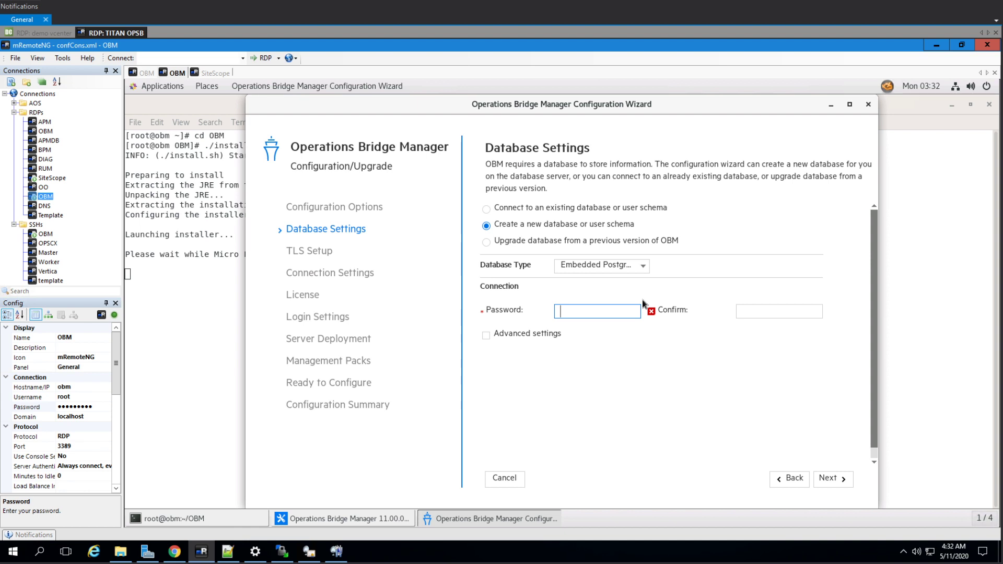
{"action": "type", "text": "Password12345"}
{"action": "key", "text": "Tab"}
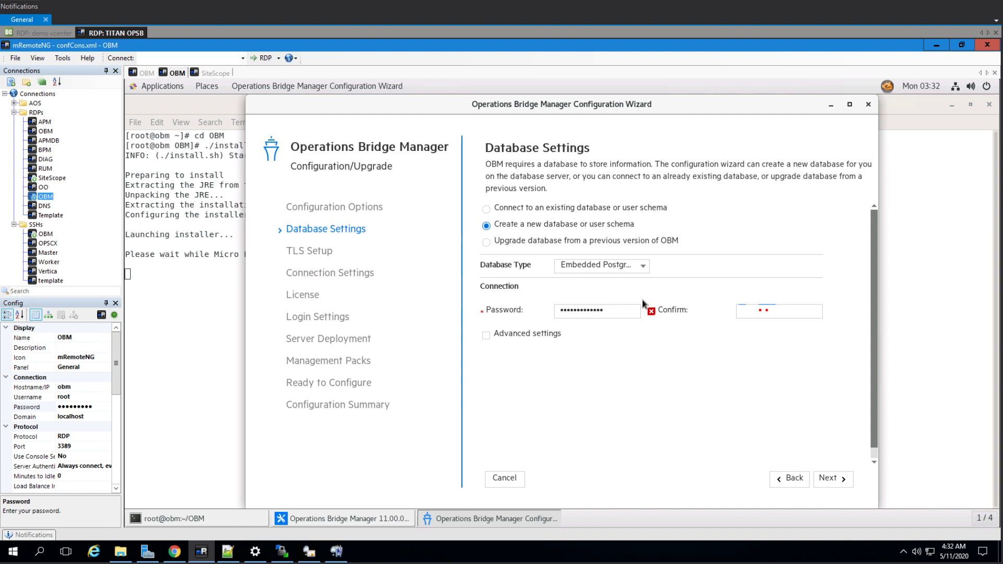
{"action": "key", "text": "ctrl+v"}
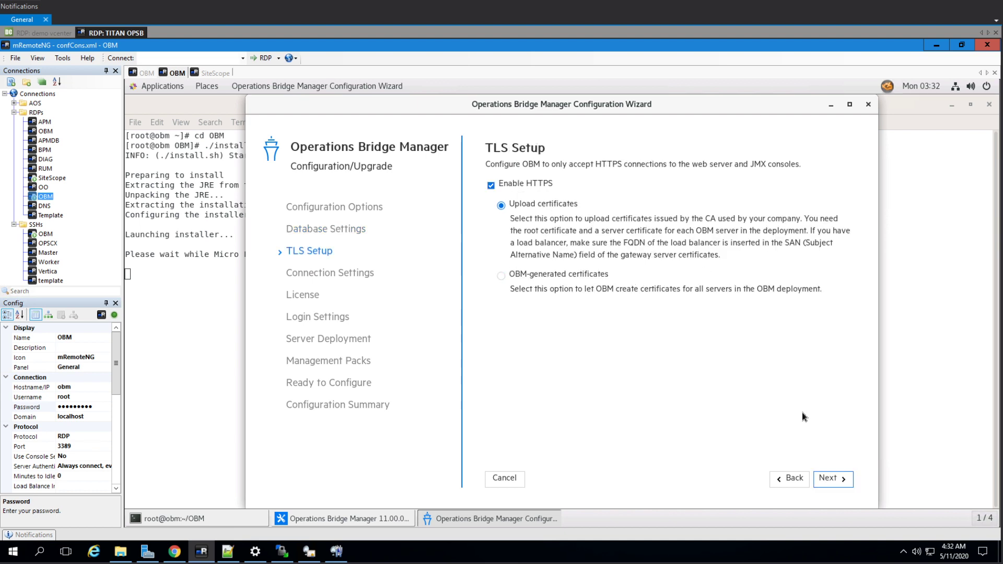
Use OBM-generated certificates with default TLS settings, keep port 443, and accept the 60-day evaluation license.
{"action": "left_click", "coordinate": [546, 273]}
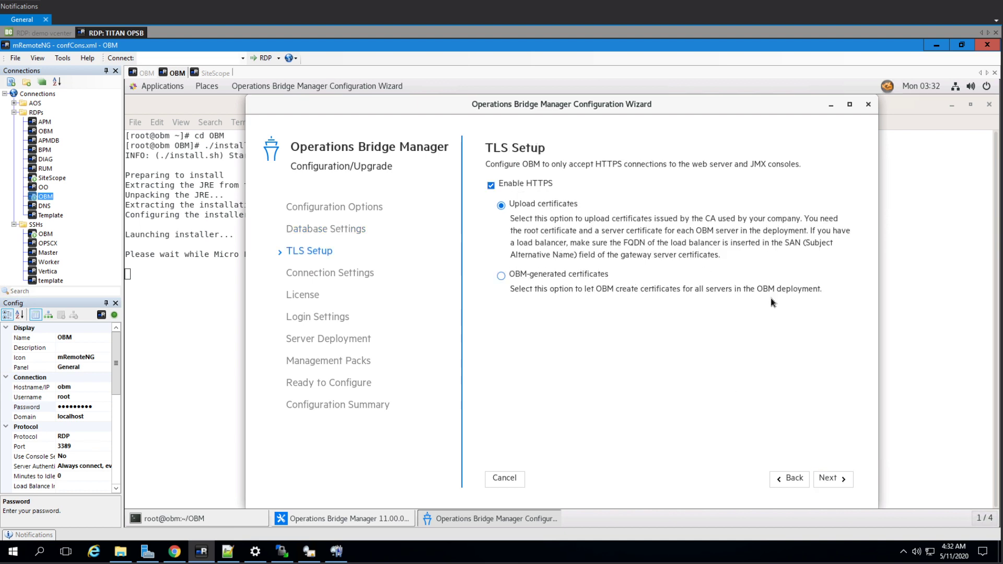
{"action": "left_click", "coordinate": [834, 477]}
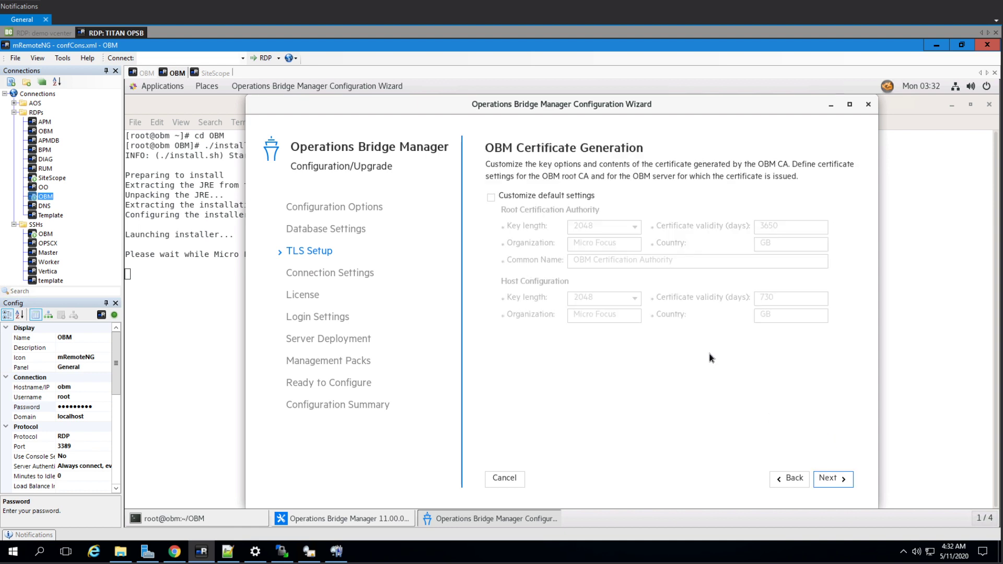
{"action": "key", "text": "Return"}
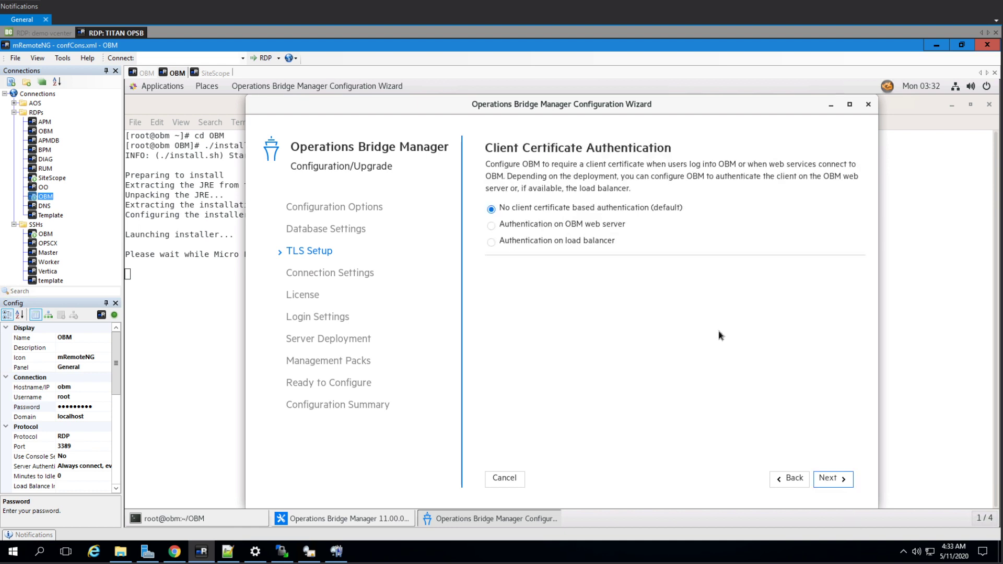
{"action": "key", "text": "Return"}
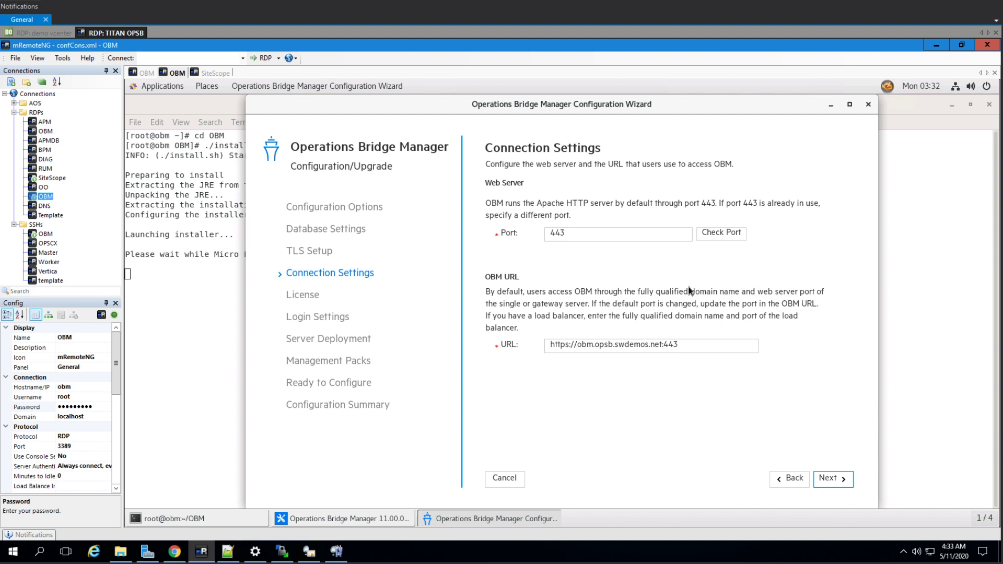
{"action": "left_click", "coordinate": [829, 479]}
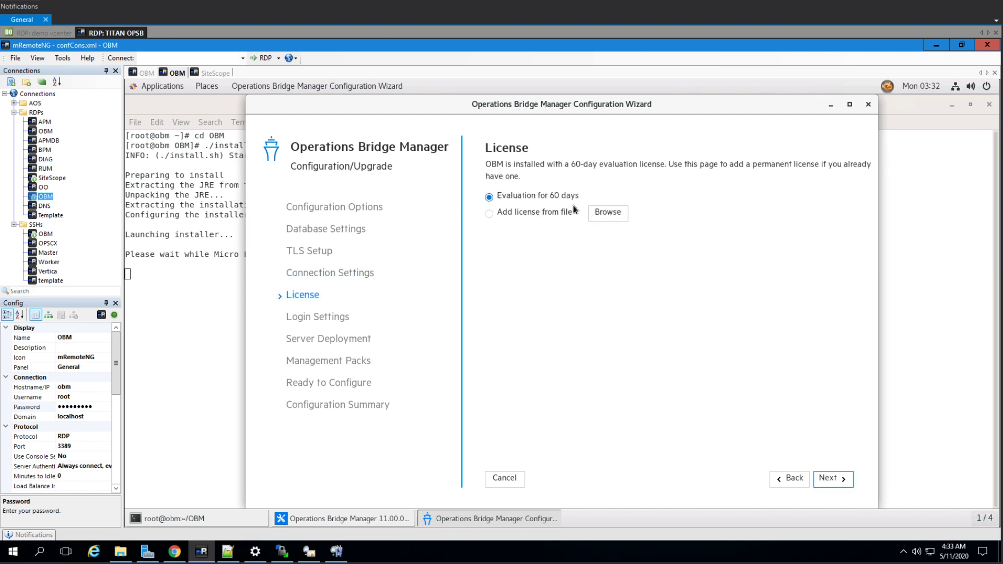
{"action": "left_click", "coordinate": [831, 478]}
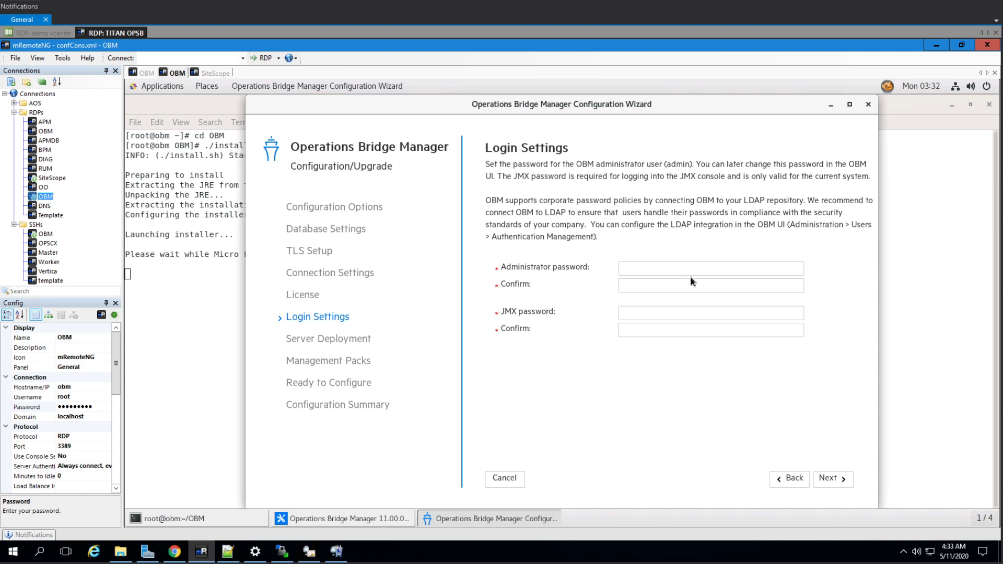
Enter and confirm the administrator password and the JMX password.
{"action": "left_click", "coordinate": [666, 272]}
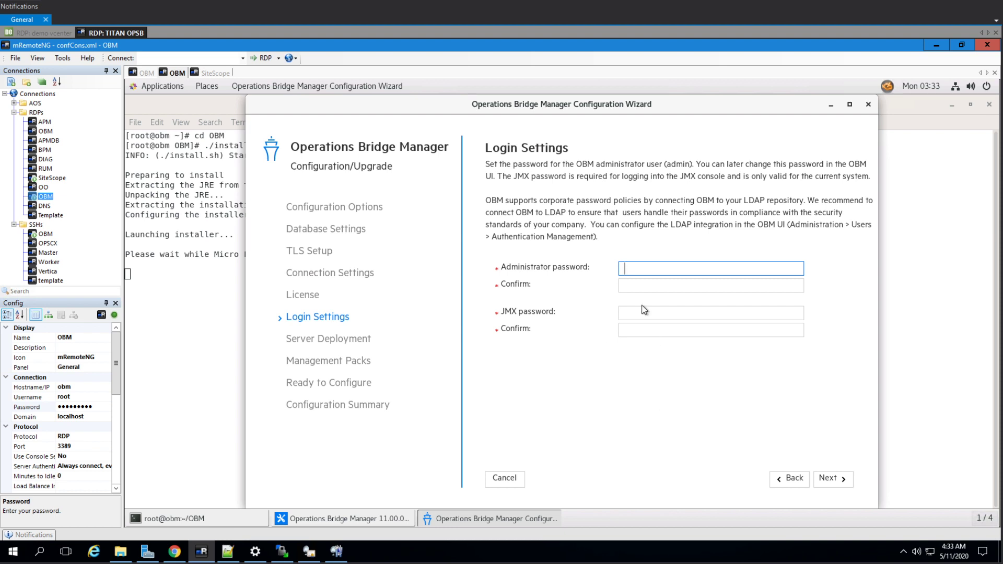
{"action": "left_click", "coordinate": [648, 286]}
{"action": "key", "text": "ctrl+v"}
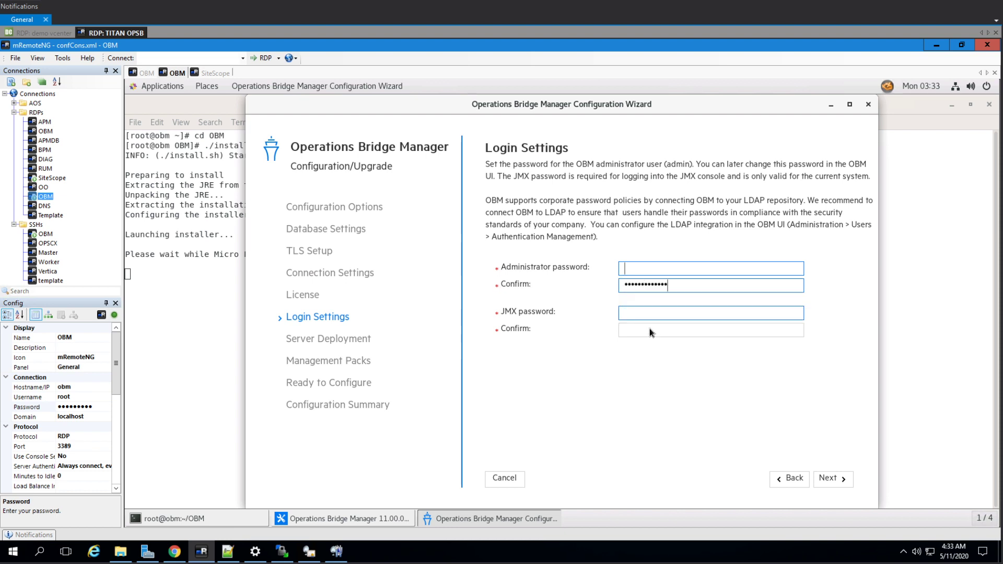
{"action": "left_click", "coordinate": [648, 314]}
{"action": "key", "text": "ctrl+v"}
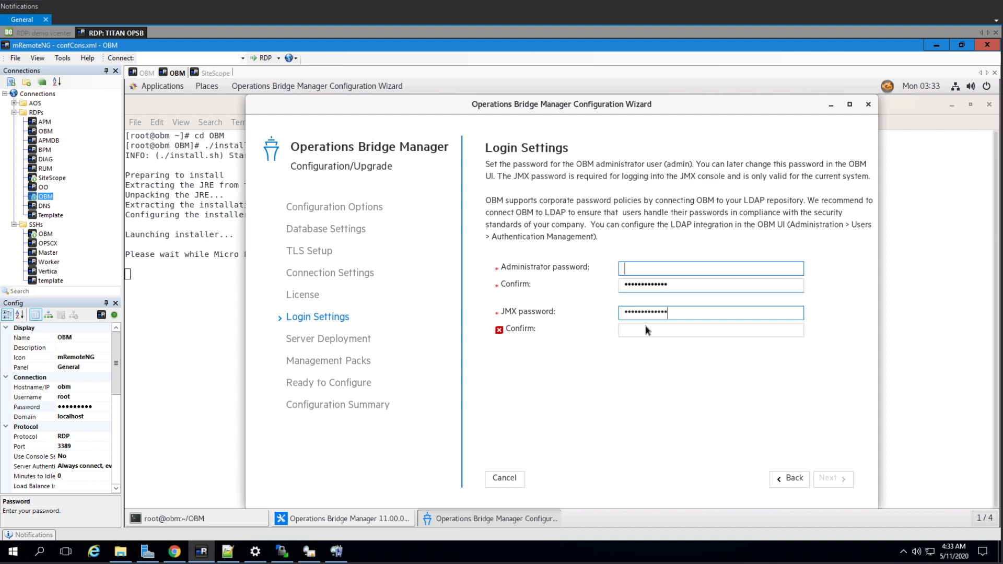
{"action": "left_click", "coordinate": [647, 329]}
{"action": "key", "text": "ctrl+v"}
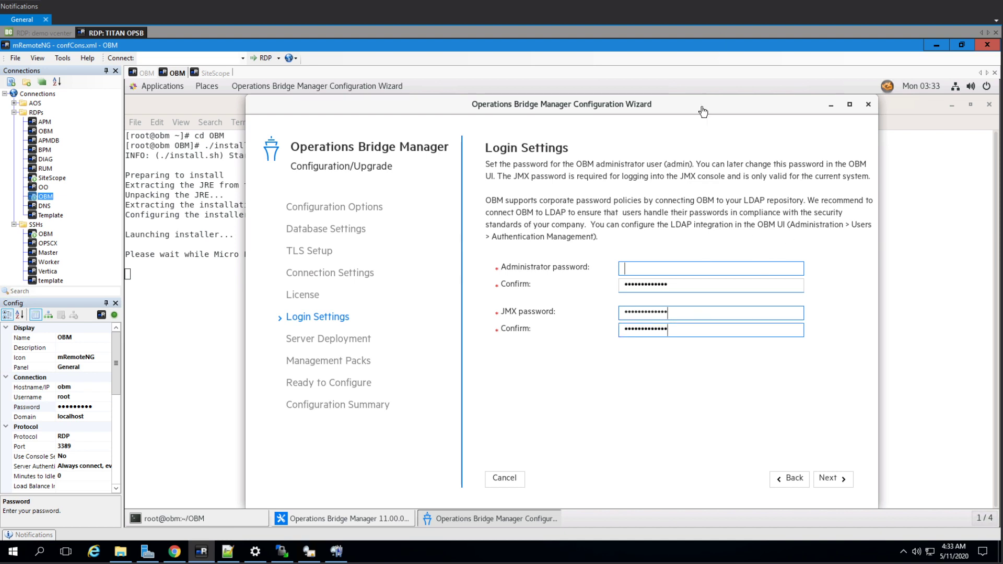
Maximize the wizard window and submit the login settings.
{"action": "left_click_drag", "start_coordinate": [703, 111], "coordinate": [658, 97]}
{"action": "double_click", "coordinate": [666, 111]}
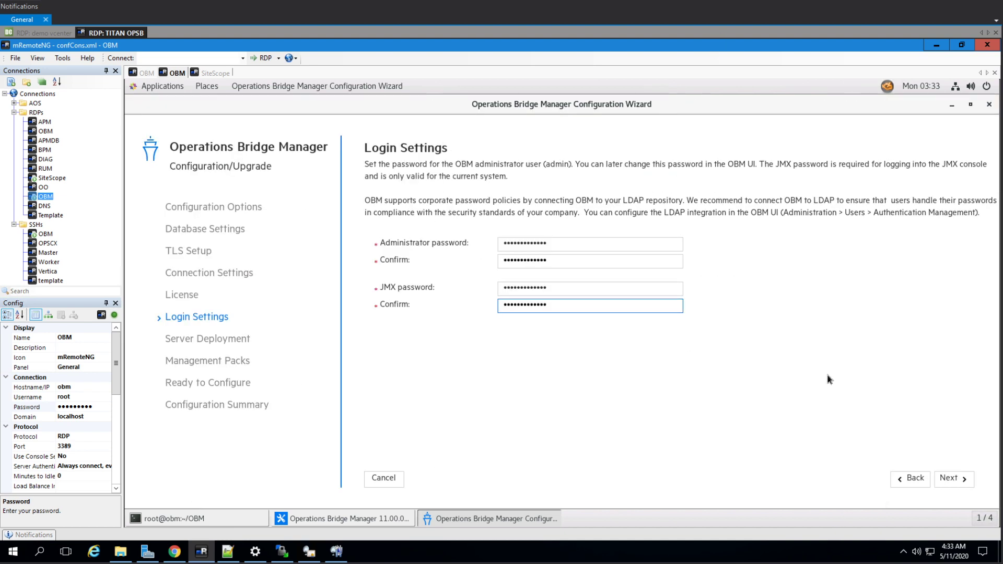
{"action": "left_click", "coordinate": [953, 478]}
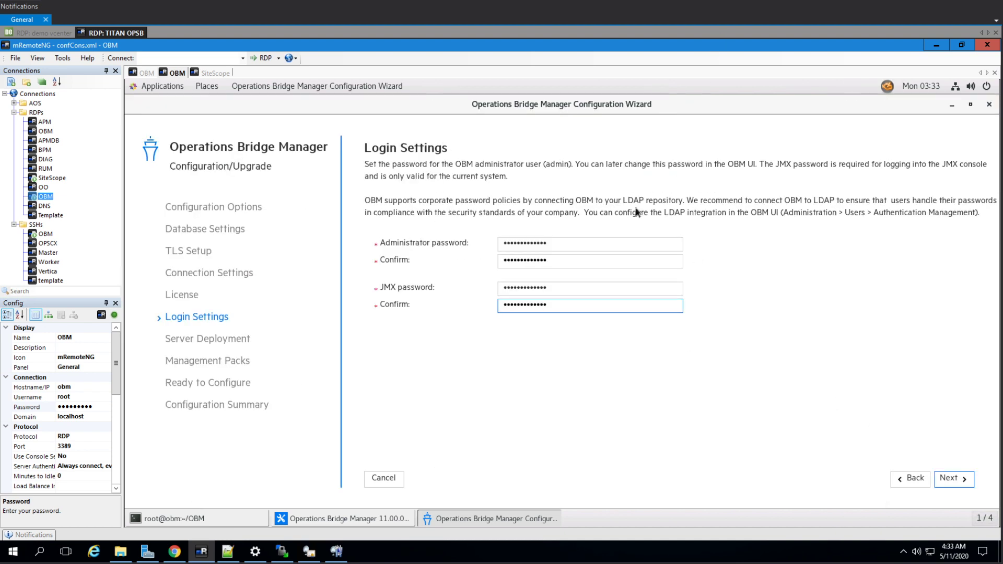
{"action": "double_click", "coordinate": [593, 107]}
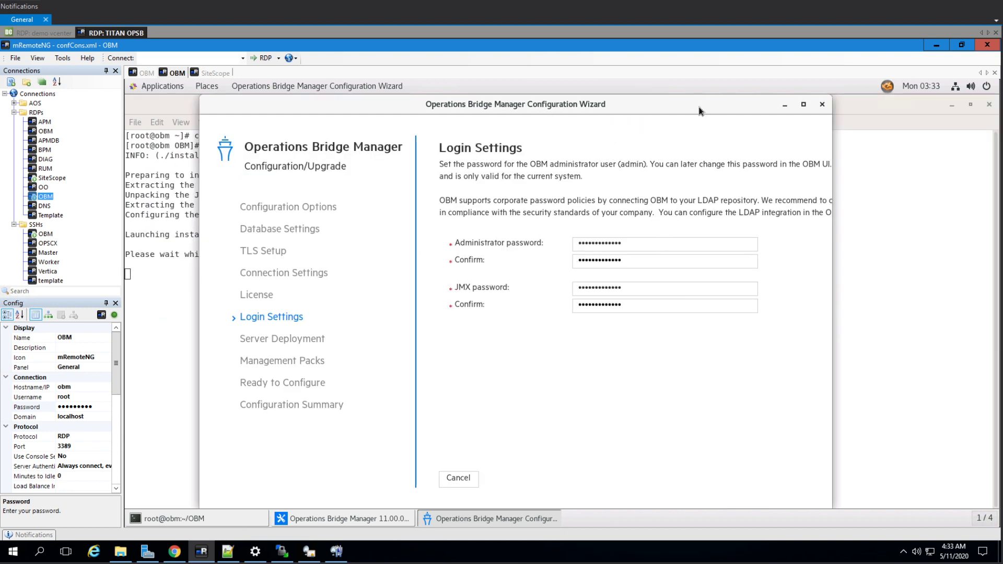
{"action": "left_click_drag", "start_coordinate": [685, 103], "coordinate": [644, 96]}
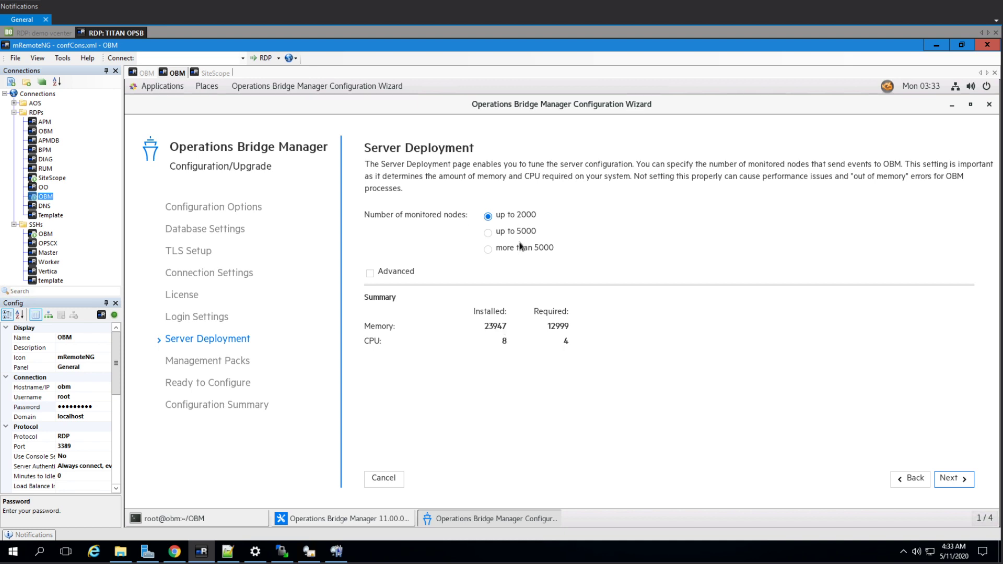
Compare the 2000 and 5000 node options, settle on up to 5000, and continue.
{"action": "left_click", "coordinate": [510, 231]}
{"action": "left_click", "coordinate": [497, 219]}
{"action": "left_click", "coordinate": [509, 236]}
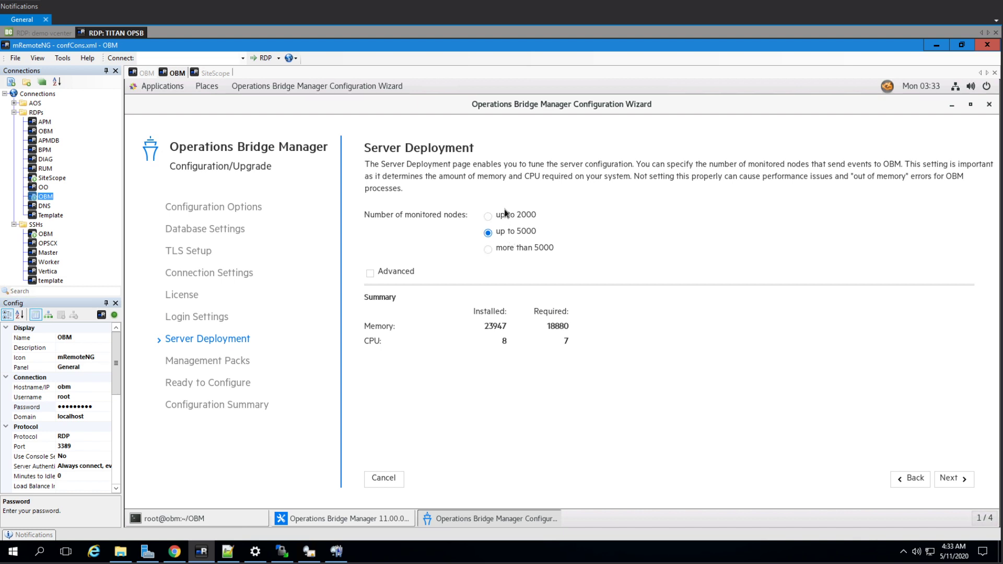
{"action": "left_click", "coordinate": [505, 214]}
{"action": "left_click", "coordinate": [516, 236]}
{"action": "left_click", "coordinate": [955, 479]}
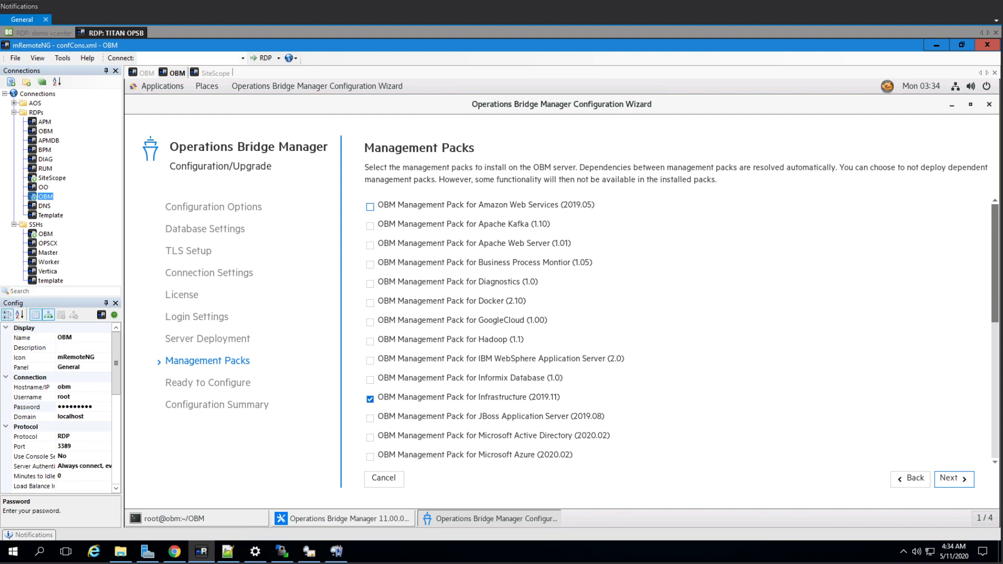
Tick the Amazon Web Services, Apache Kafka, Apache Web Server and Docker management packs.
{"action": "left_click", "coordinate": [370, 207]}
{"action": "left_click", "coordinate": [371, 226]}
{"action": "left_click", "coordinate": [371, 245]}
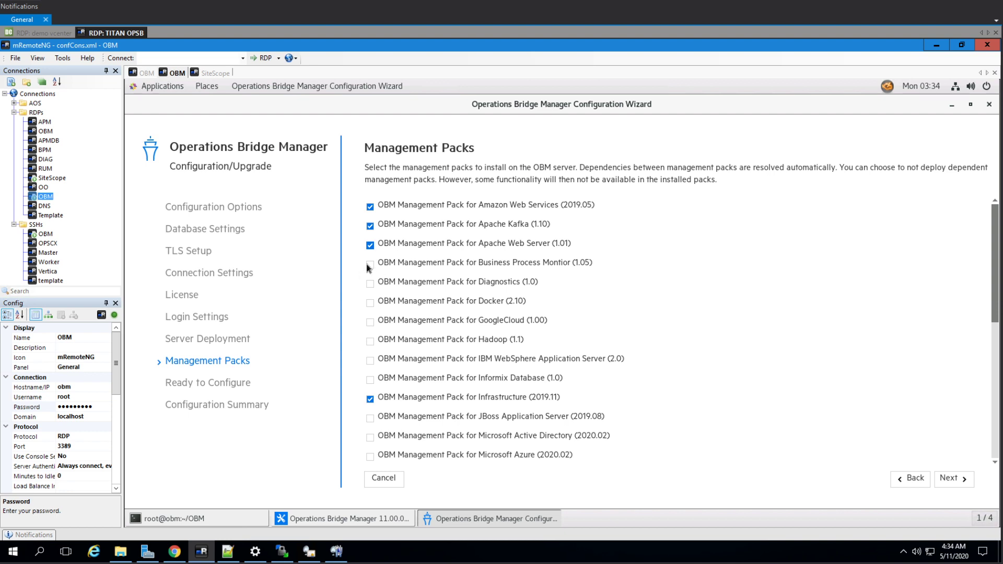
{"action": "left_click", "coordinate": [371, 303]}
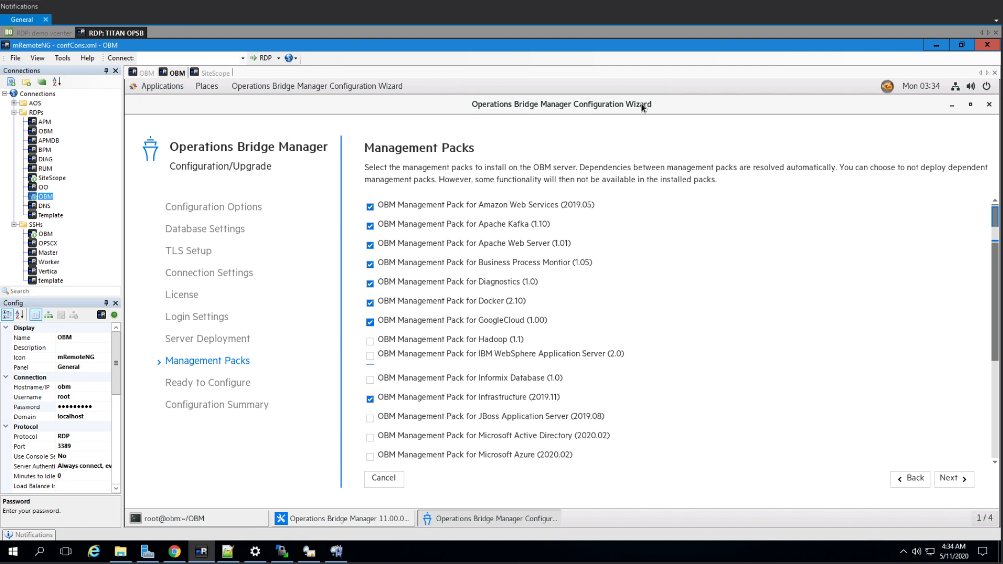
{"action": "left_click_drag", "start_coordinate": [641, 103], "coordinate": [621, 102]}
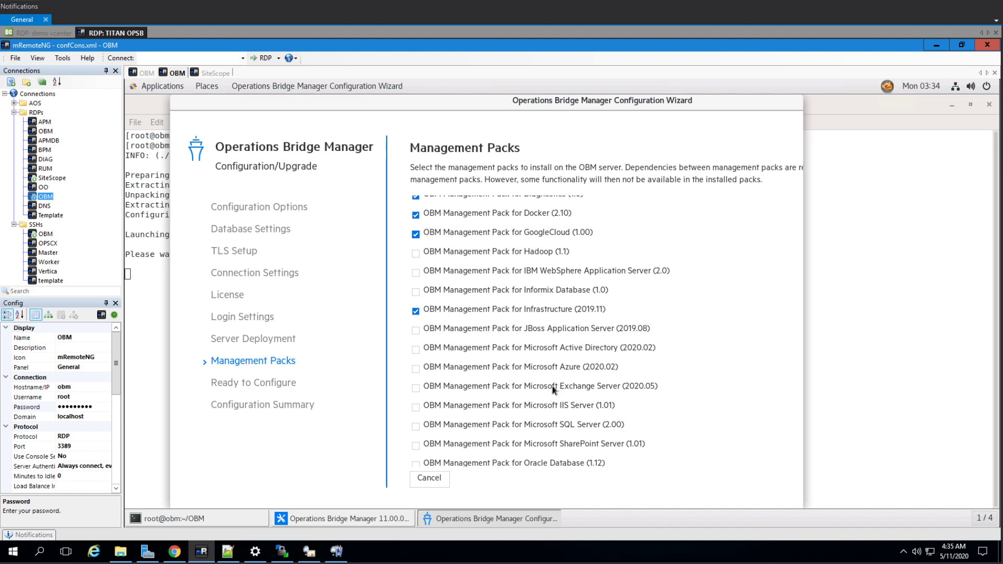
Further down the pack list, tick SiteScope Metric Streaming, VMware Infrastructure and Vertica.
{"action": "left_click_drag", "start_coordinate": [594, 110], "coordinate": [626, 107]}
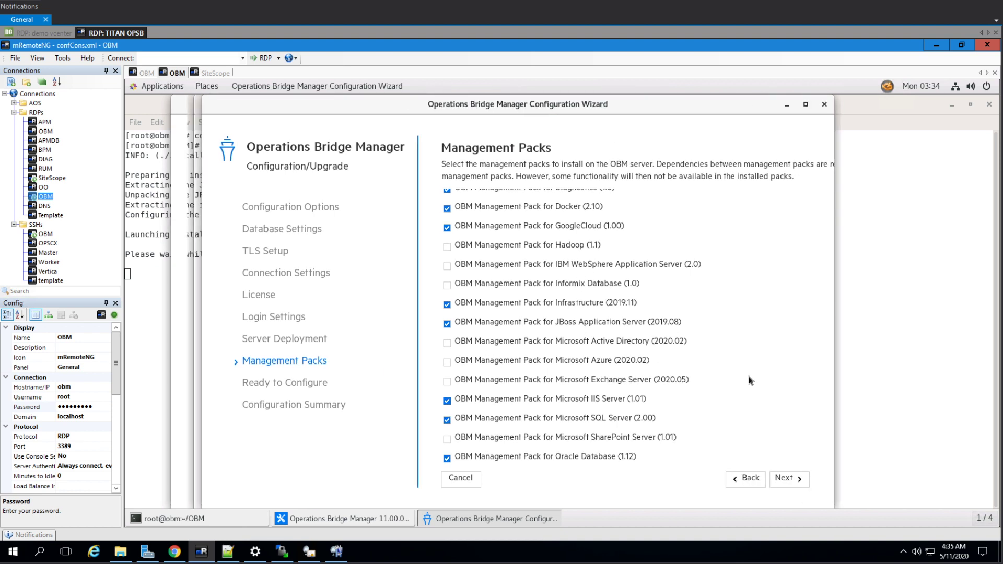
{"action": "scroll", "coordinate": [708, 358], "scroll_direction": "down", "scroll_amount": 3}
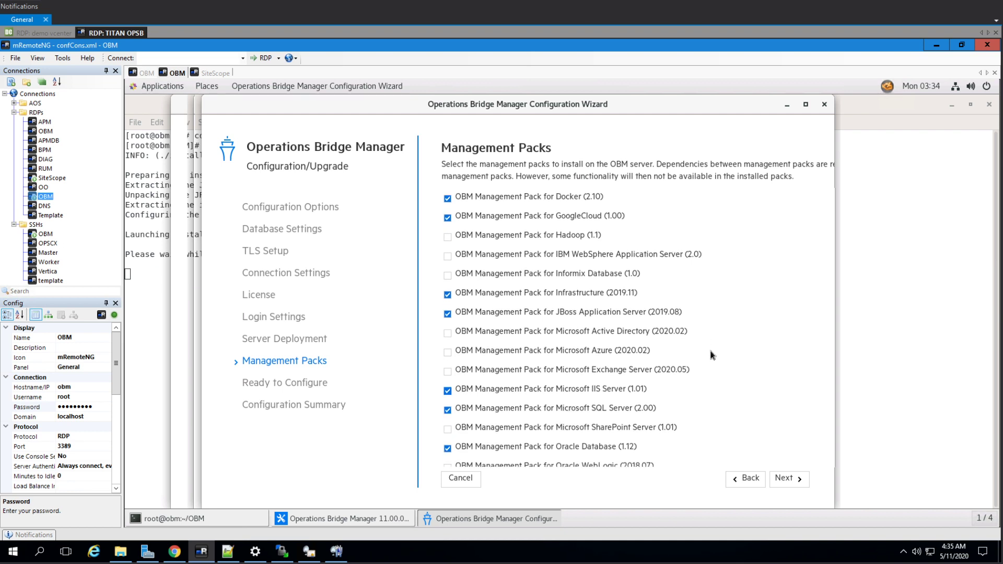
{"action": "scroll", "coordinate": [716, 347], "scroll_direction": "down", "scroll_amount": 3}
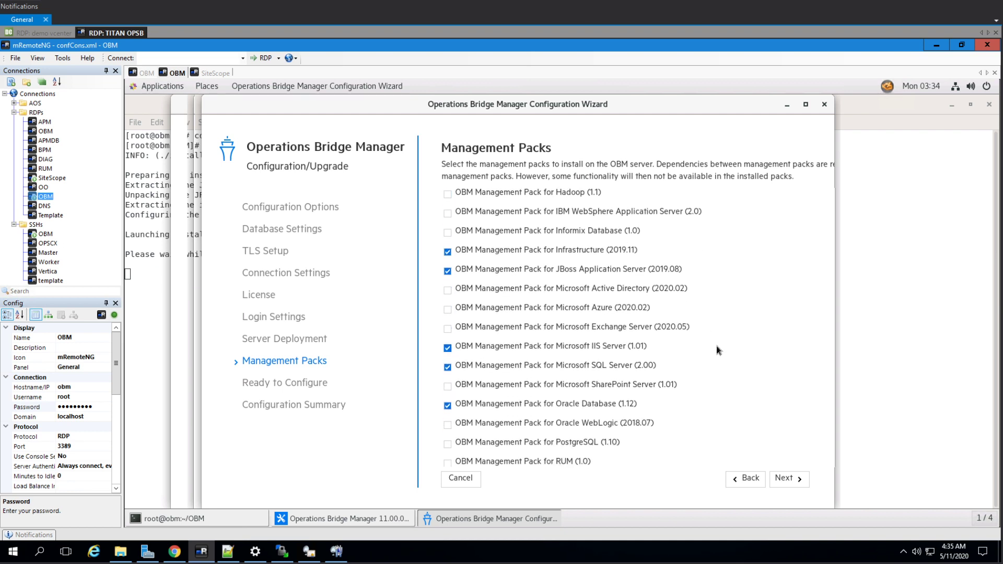
{"action": "scroll", "coordinate": [715, 340], "scroll_direction": "down", "scroll_amount": 3}
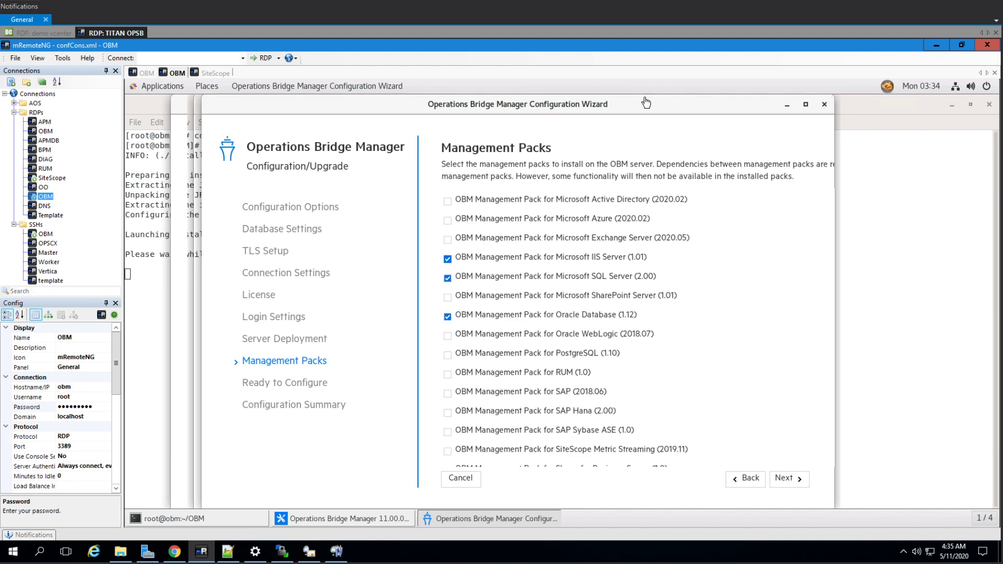
{"action": "left_click_drag", "start_coordinate": [657, 105], "coordinate": [683, 93]}
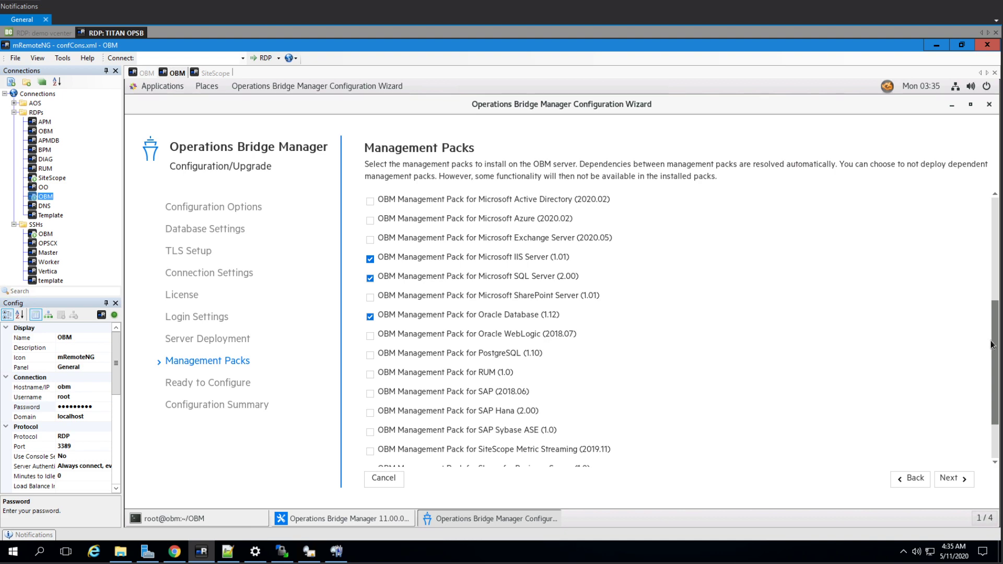
{"action": "double_click", "coordinate": [574, 100]}
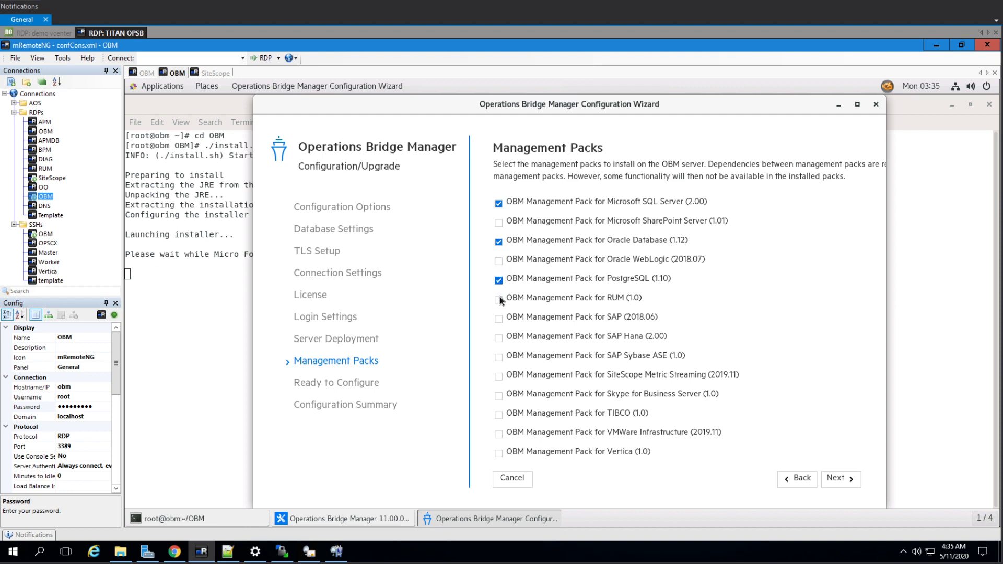
{"action": "left_click", "coordinate": [499, 376]}
{"action": "left_click", "coordinate": [499, 435]}
{"action": "left_click", "coordinate": [499, 453]}
Go past the Confirmation page (PostgreSQL port 5433, HTTPS, evaluation licence) to begin configuring OBM.
{"action": "left_click", "coordinate": [838, 478]}
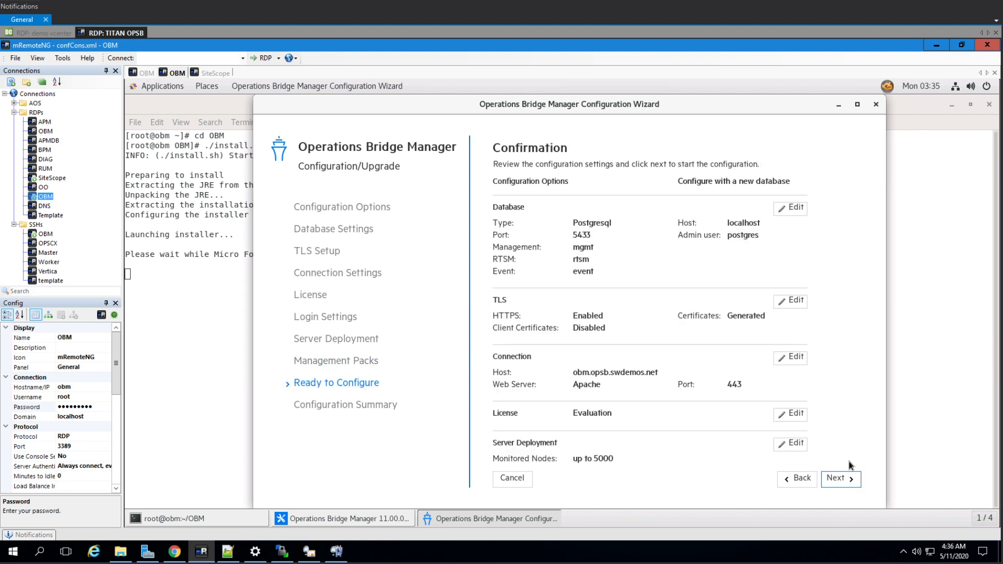
{"action": "left_click", "coordinate": [841, 479]}
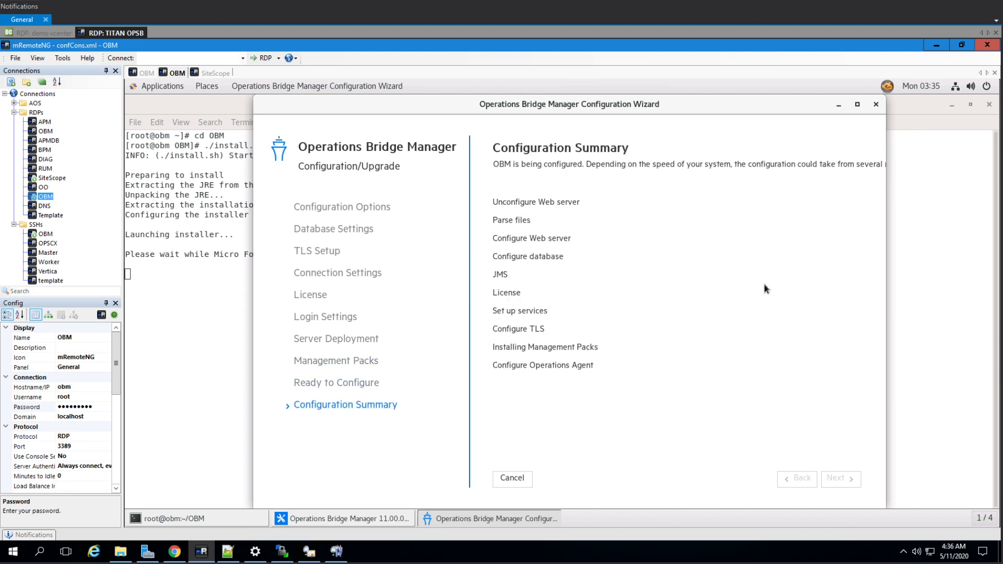